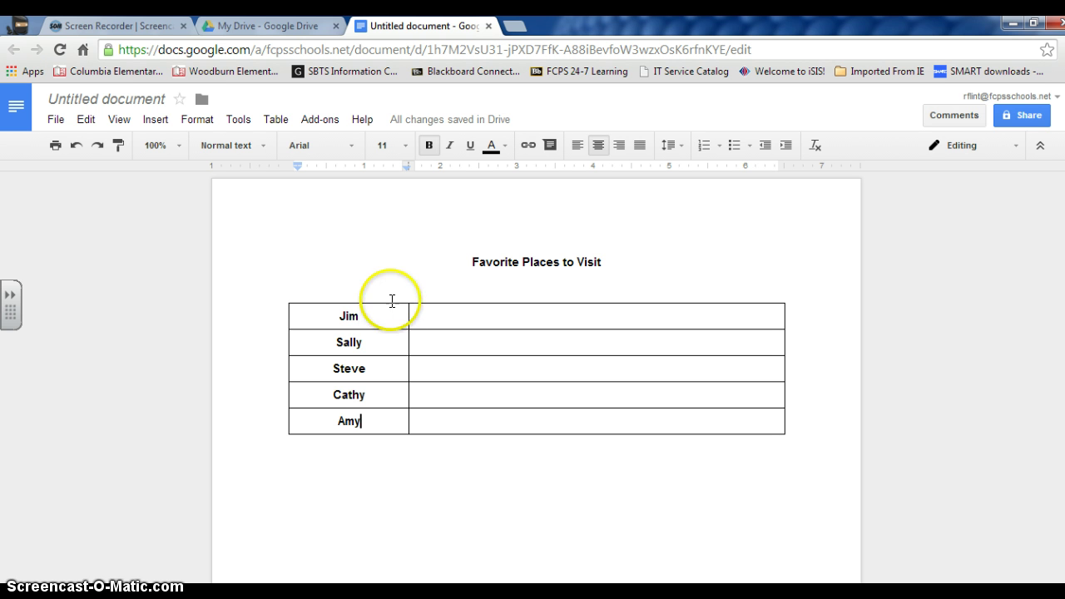
drag(390, 310, 381, 426)
click(302, 252)
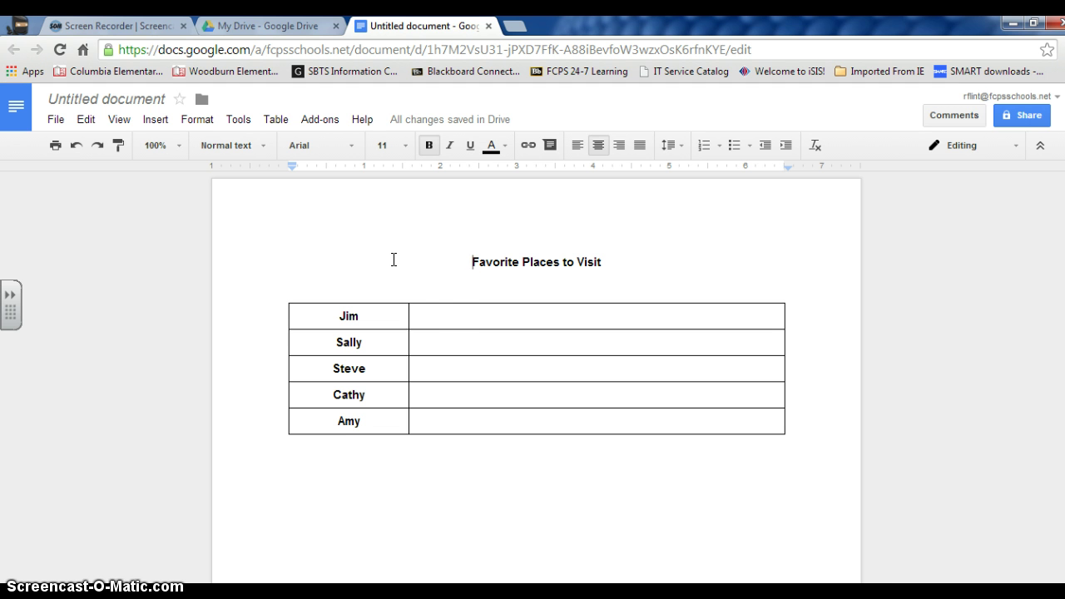
click(435, 311)
click(436, 312)
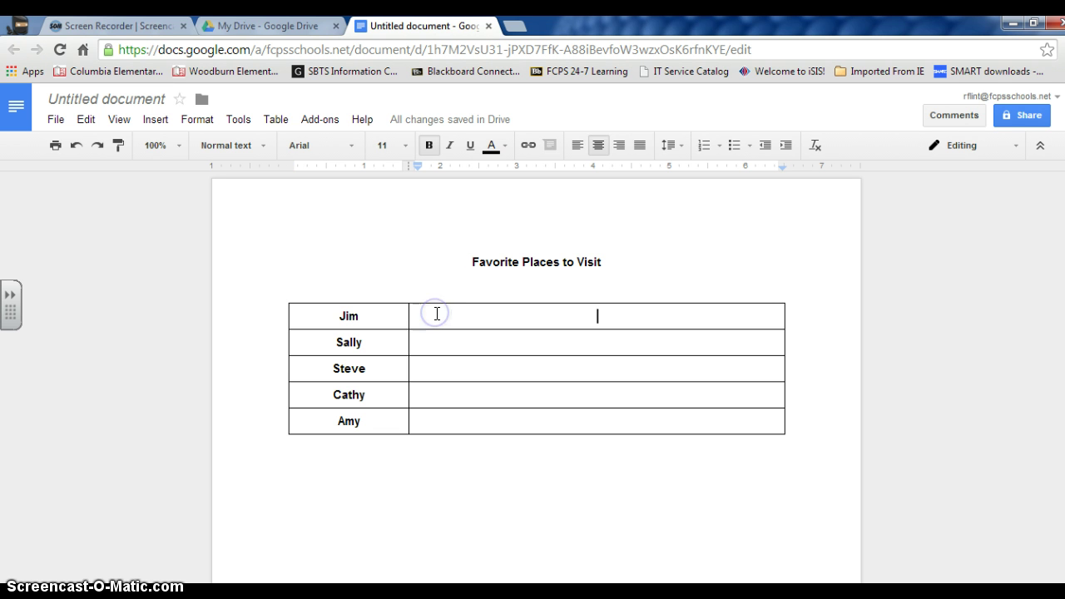
click(445, 349)
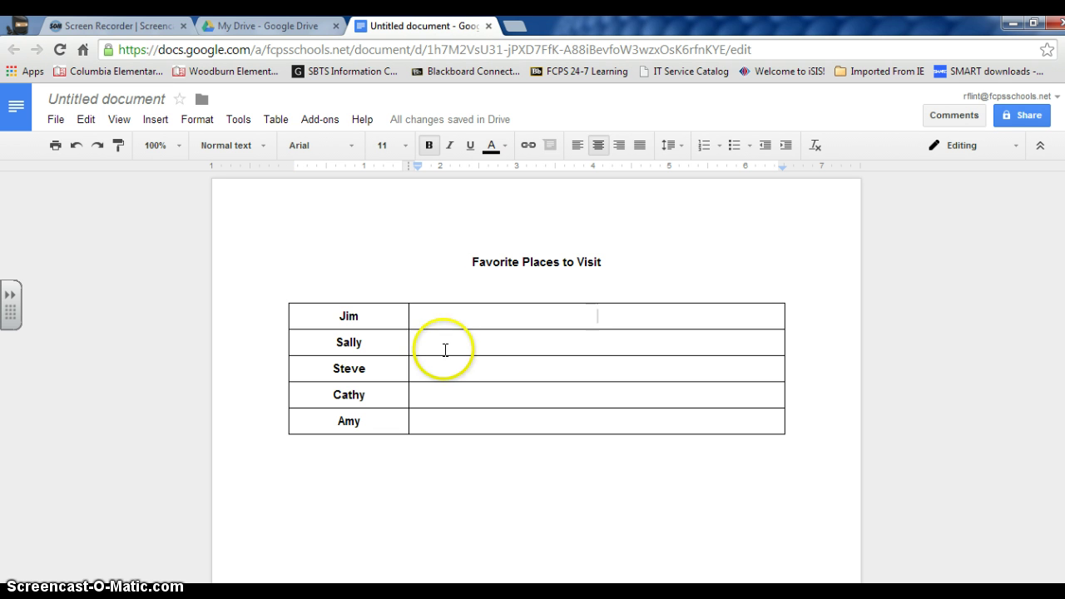
click(451, 367)
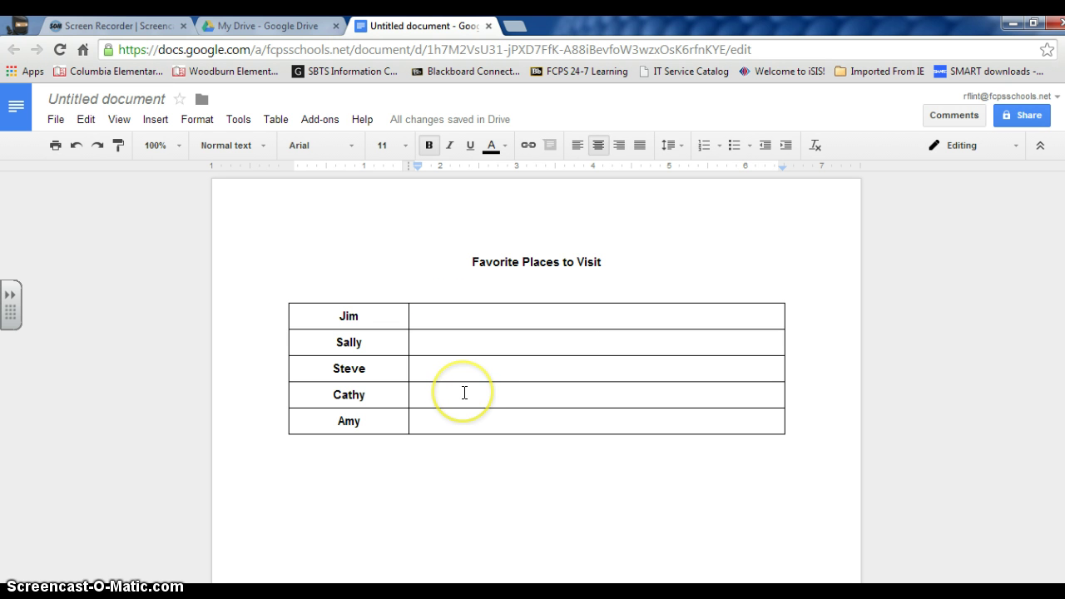
click(462, 420)
Step: Fill the second column of the table's first three rows with "Beach", "Mountains" and "Outer Banks"
click(552, 313)
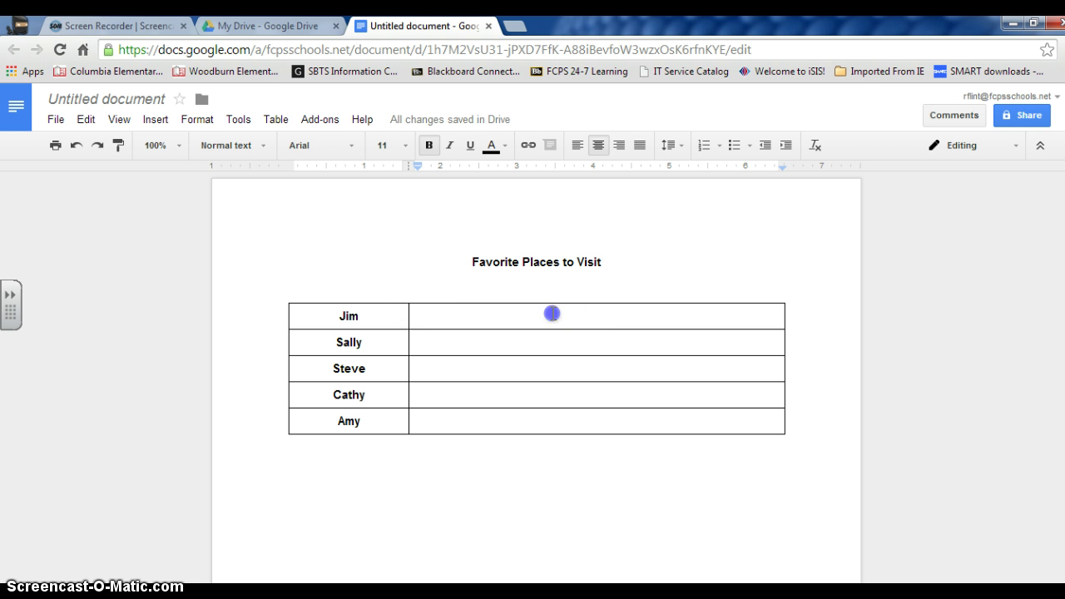
text(Beach)
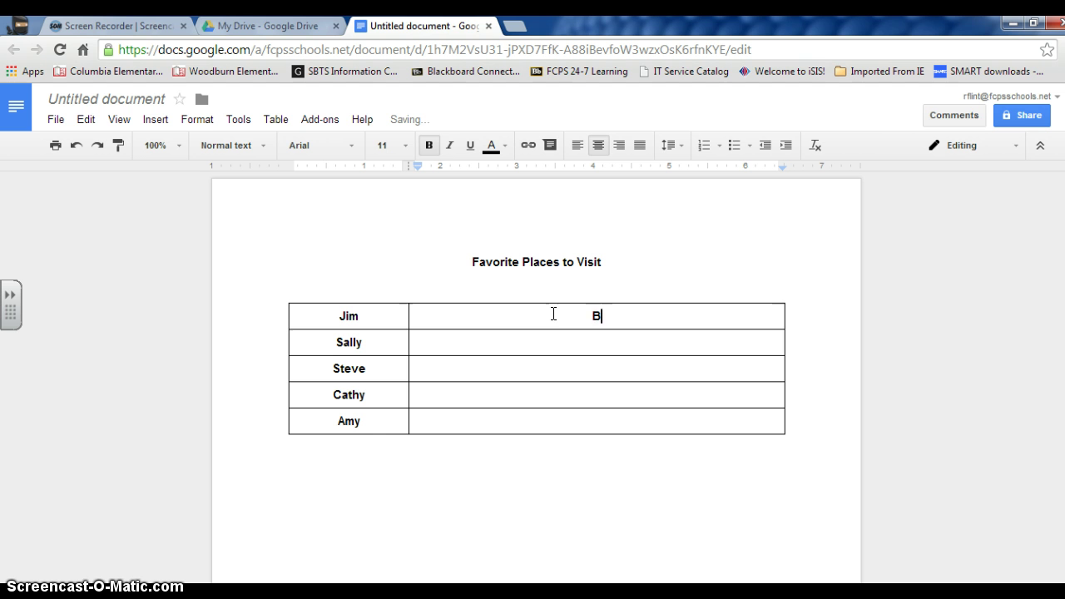
key(Down)
text(Mountains)
key(Down)
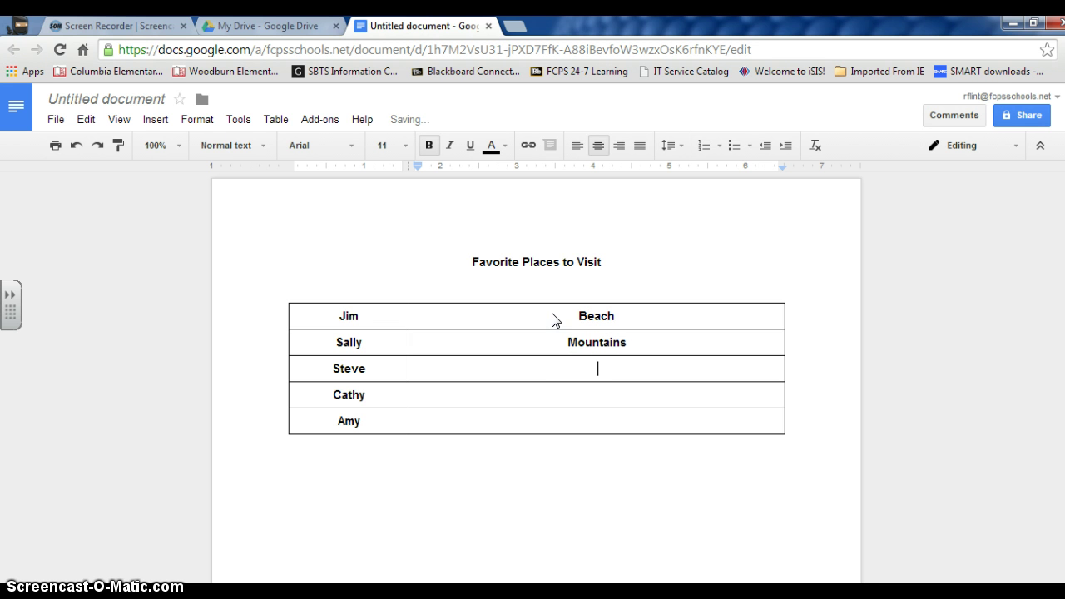
text(Outer Banks)
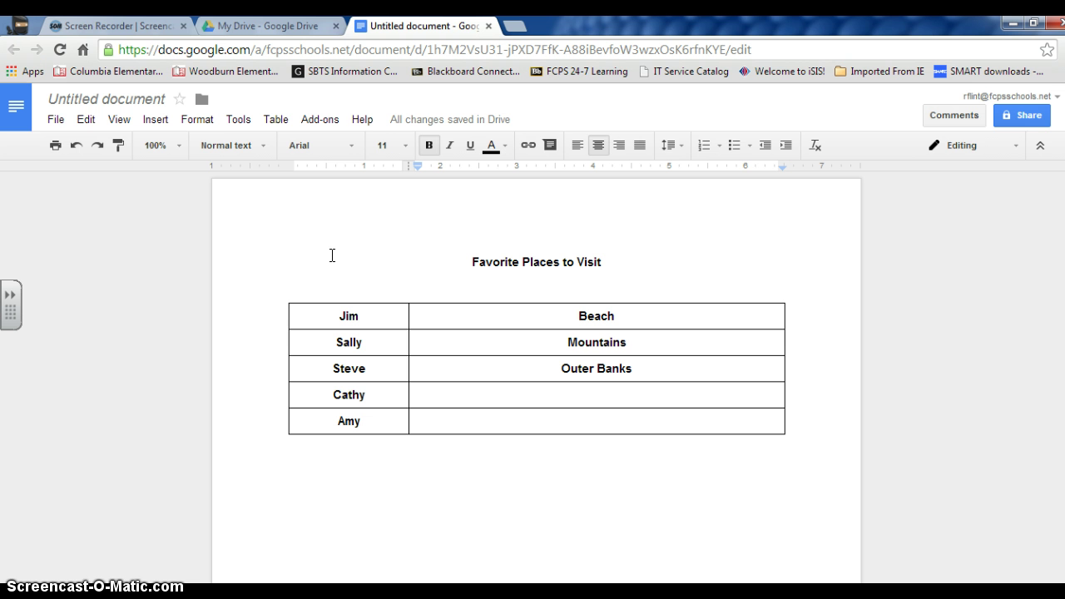
Step: Compare the 1:45 PM and 1:47 PM versions in the detailed revision history, then return to the document
click(57, 122)
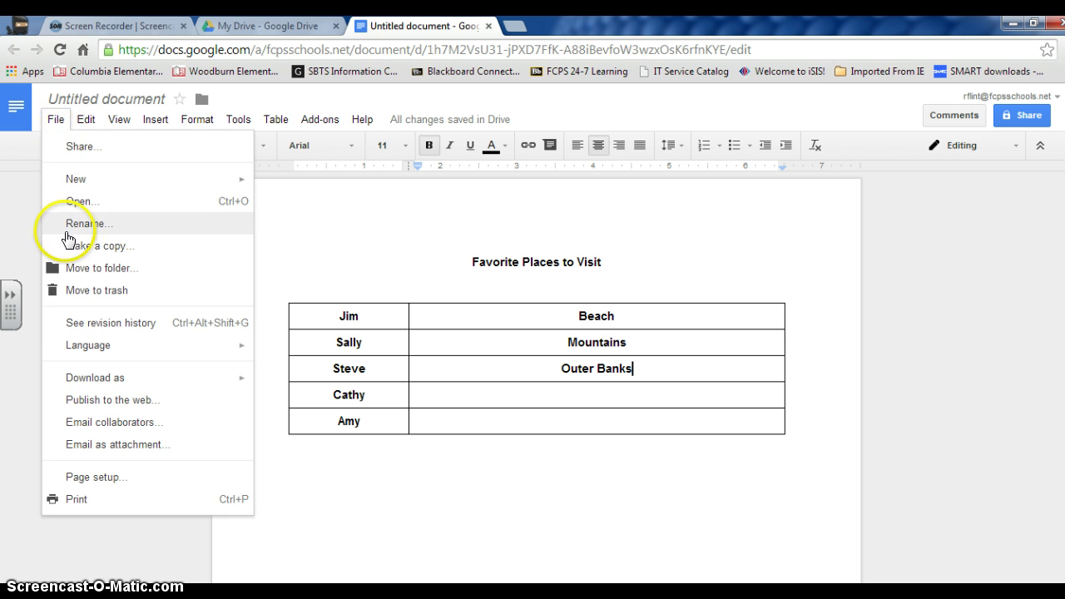
click(80, 323)
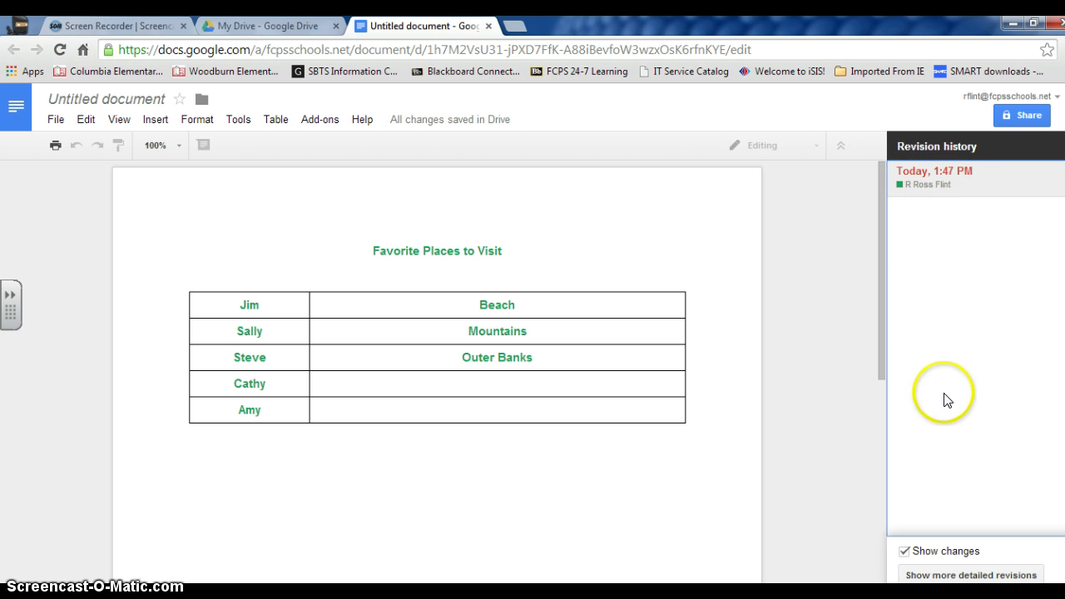
click(947, 576)
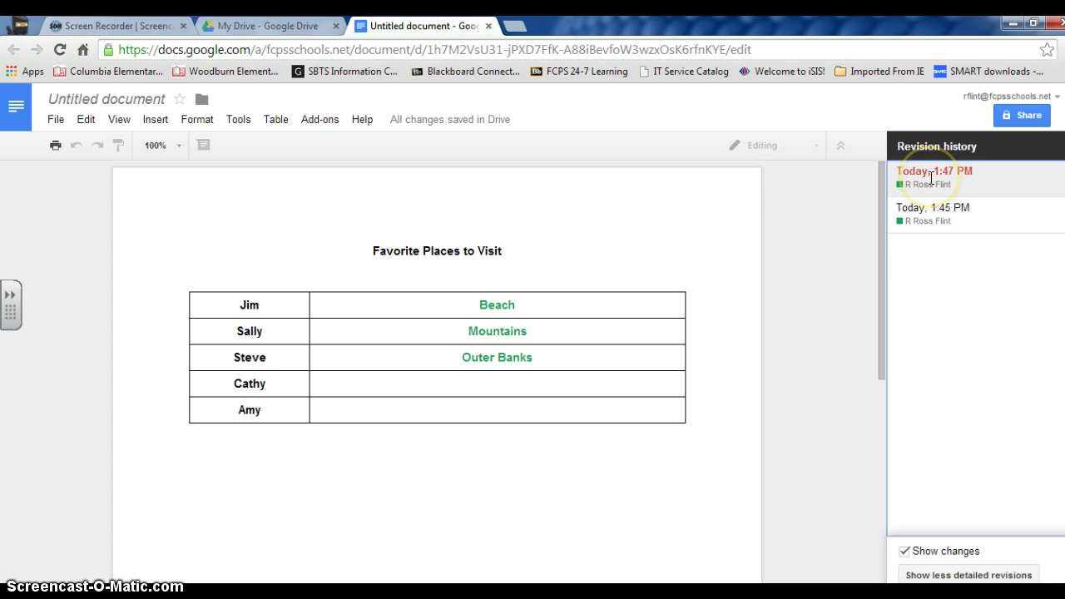
click(933, 214)
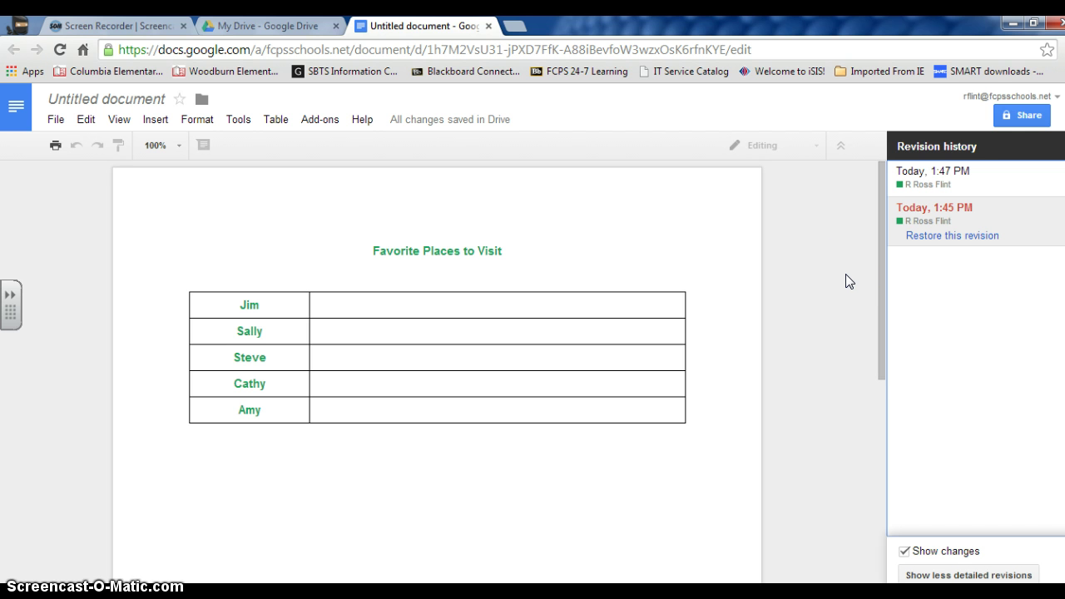
click(952, 172)
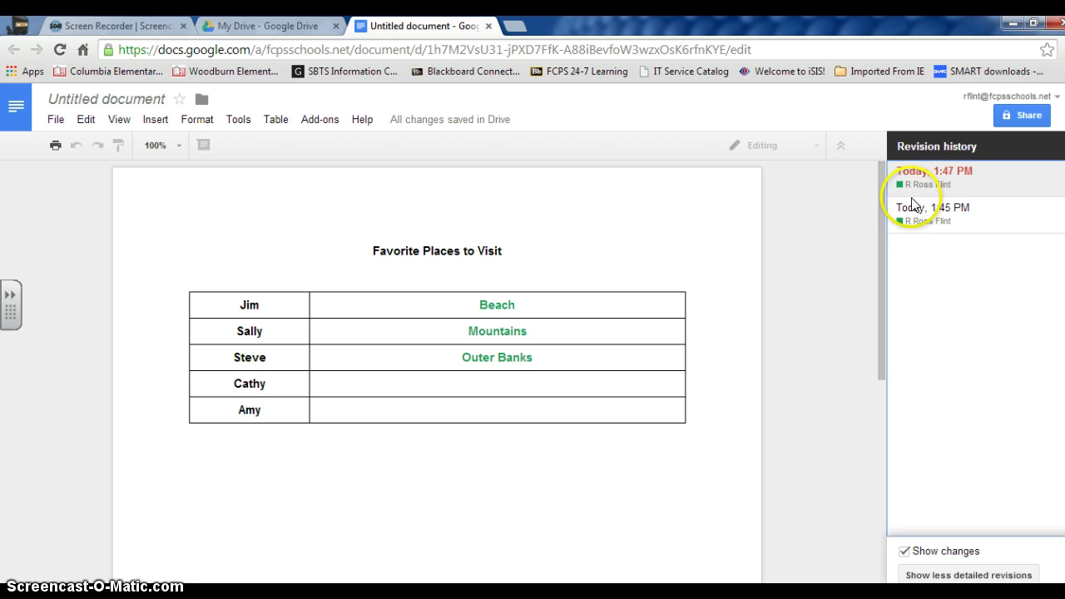
key(ctrl+alt+shift+h)
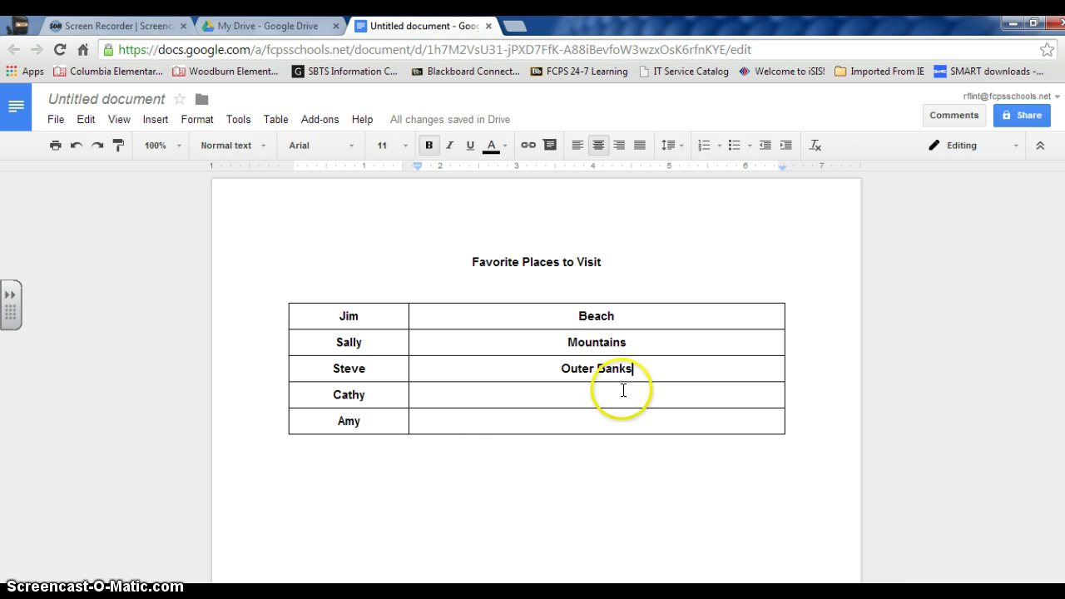
Step: Delete "Outer Banks" from the second column of the table's third row
drag(637, 366, 542, 369)
key(BackSpace)
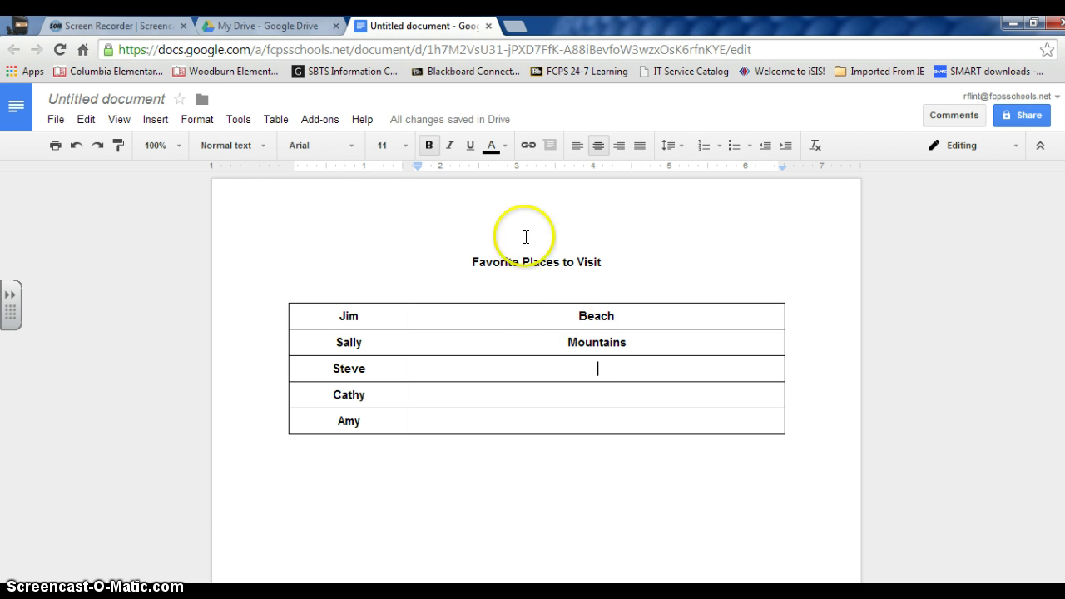
Step: Review each entry in the detailed revision history, from the 1:45 PM version to the latest 1:47 PM one, and return to editing
click(55, 121)
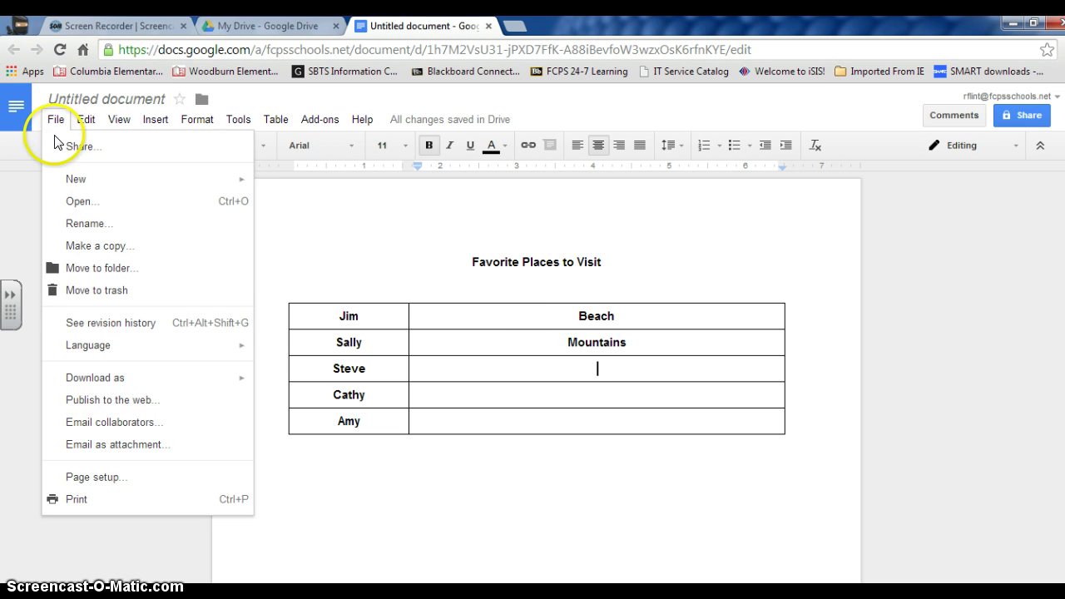
click(98, 324)
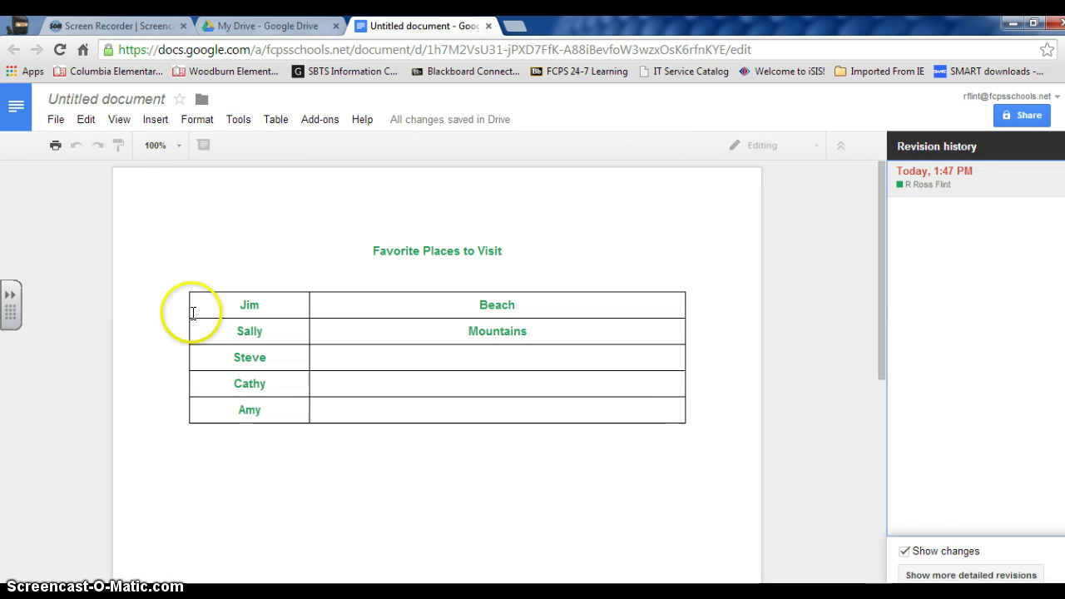
click(946, 574)
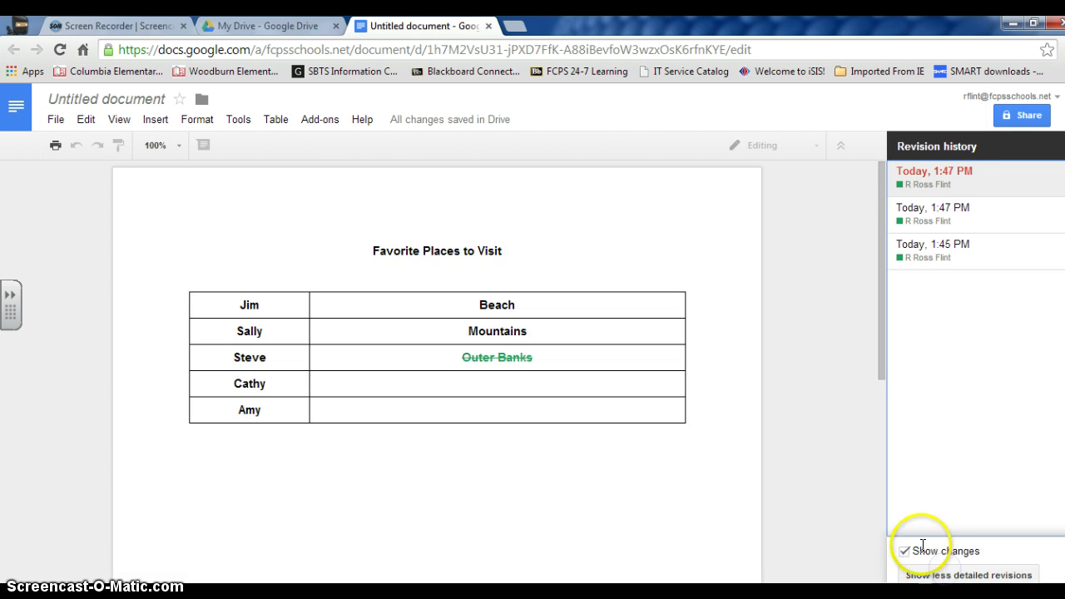
click(944, 257)
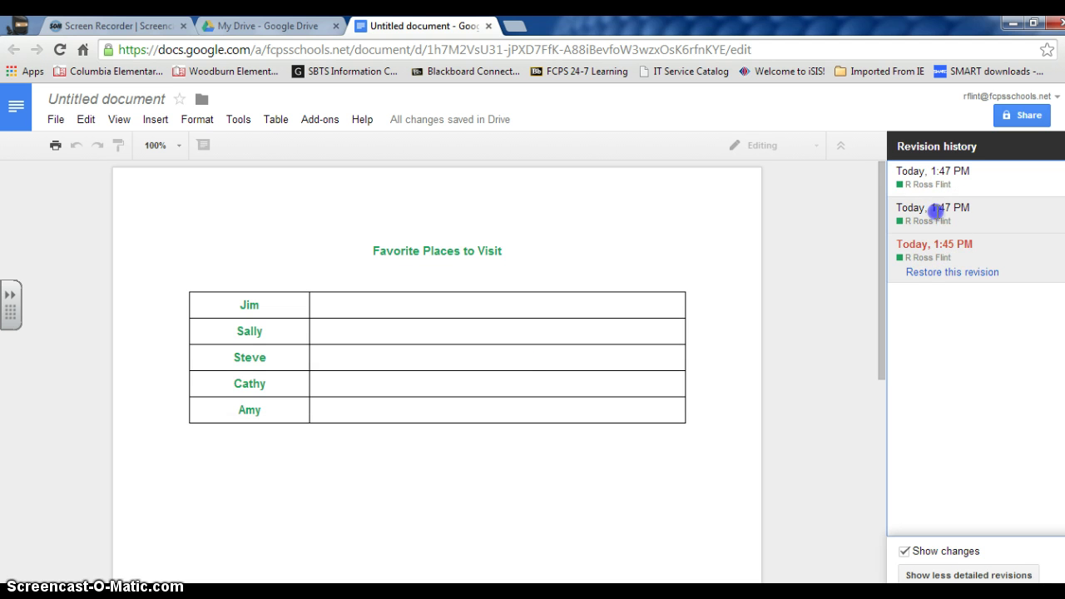
click(937, 213)
click(934, 172)
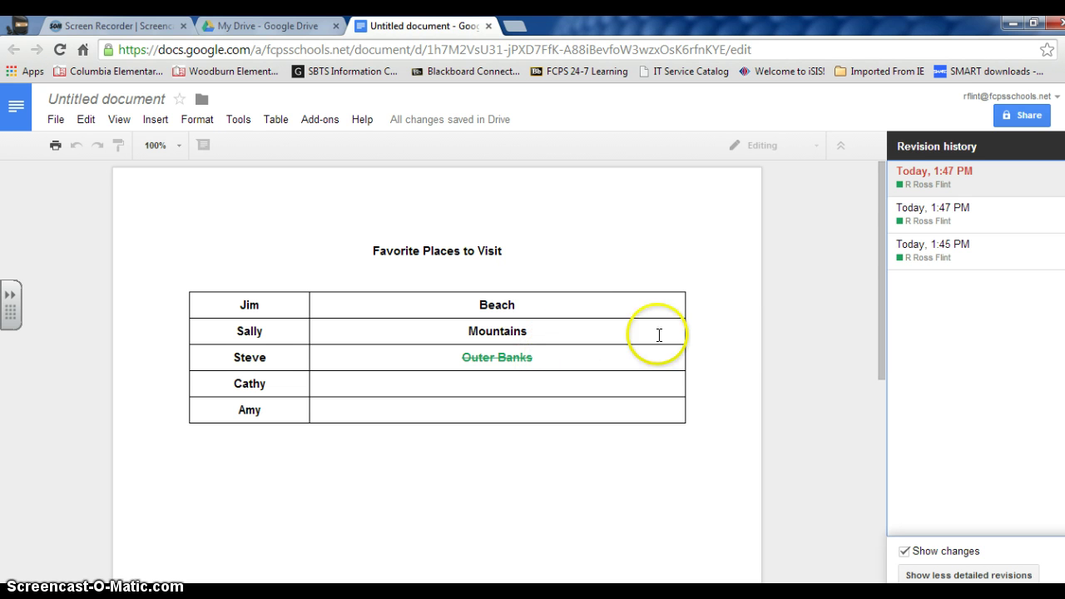
click(931, 166)
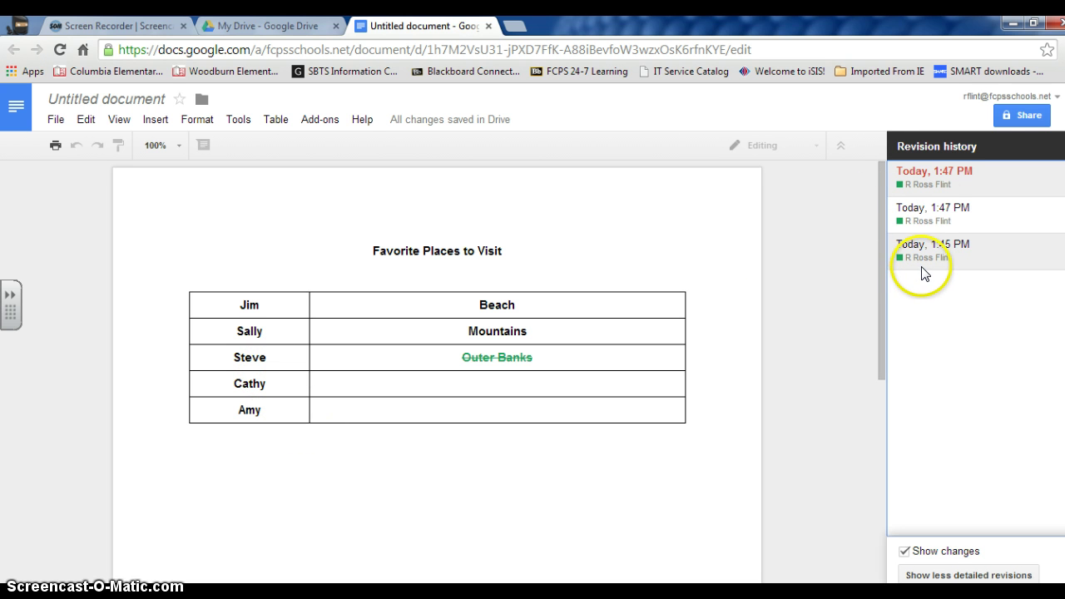
click(930, 179)
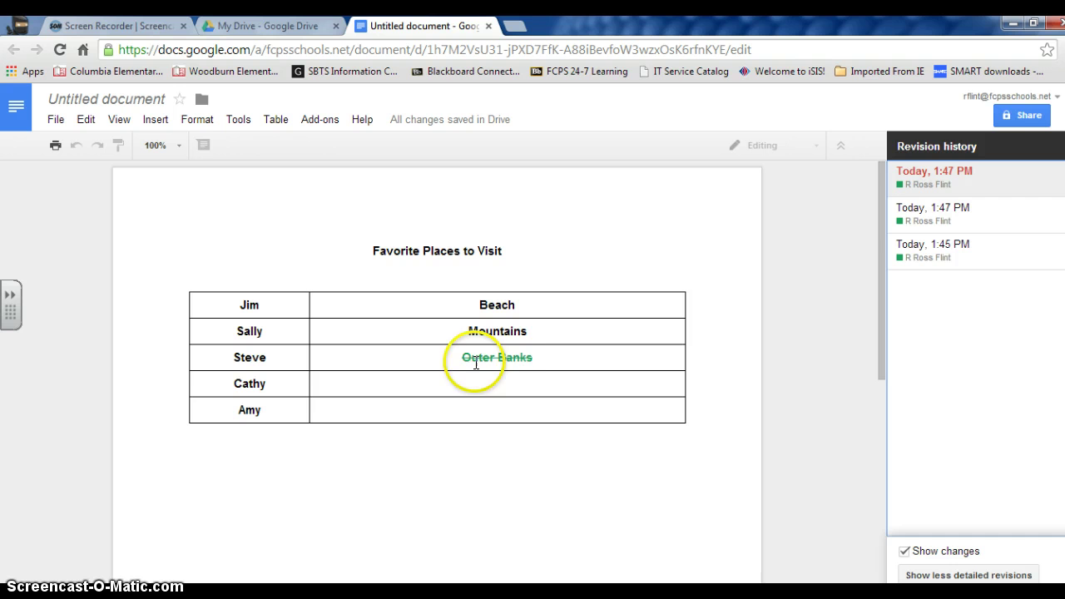
click(543, 328)
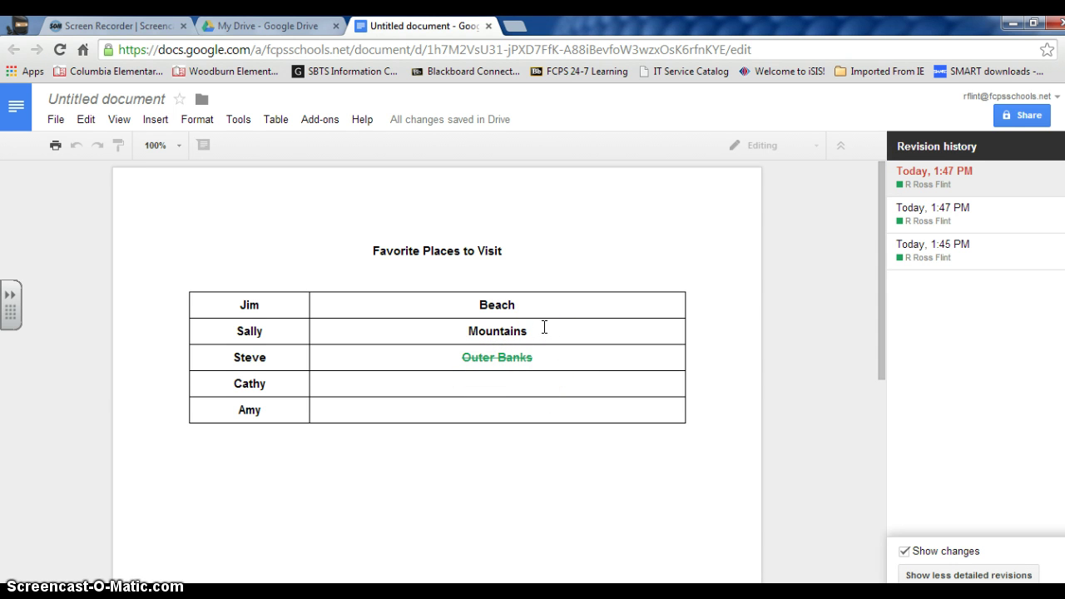
click(543, 328)
key(ctrl+alt+shift+h)
Step: Append "and drag racing" after "Mountains" in the table's second row
click(638, 342)
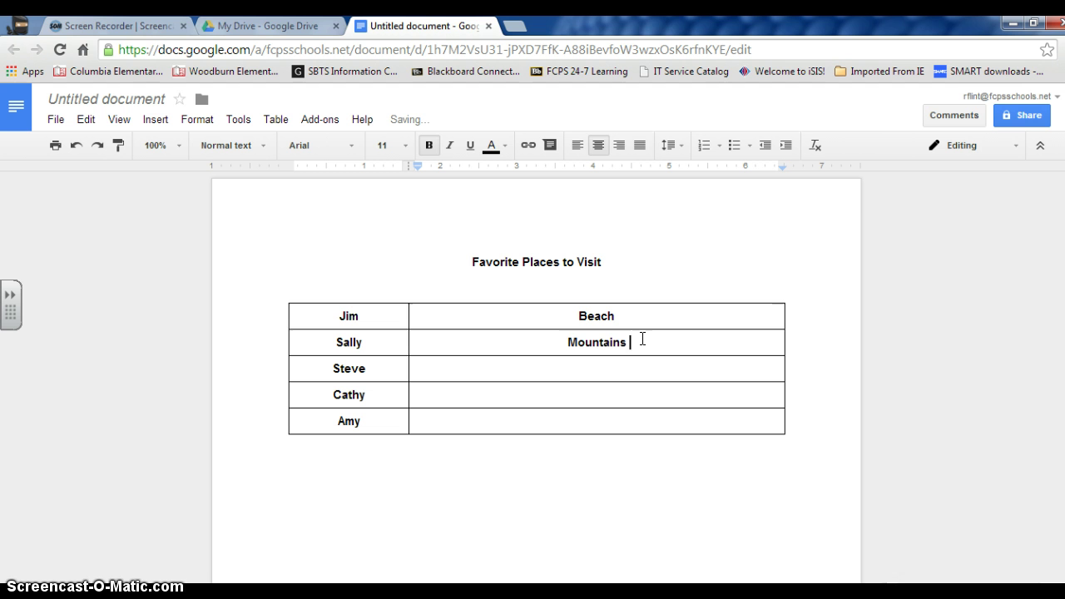
text(and drag)
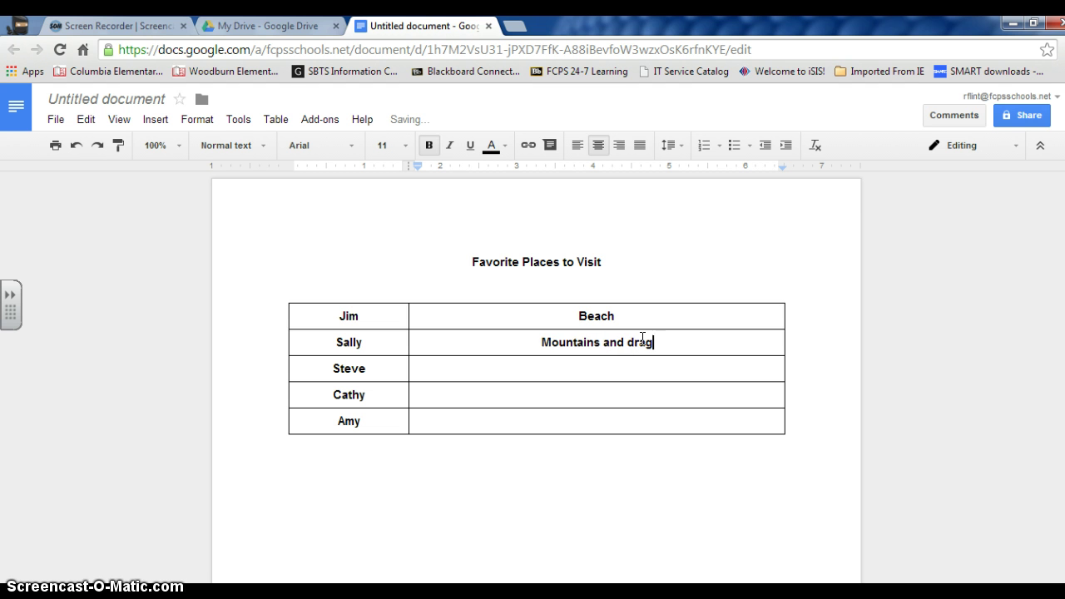
text( racing)
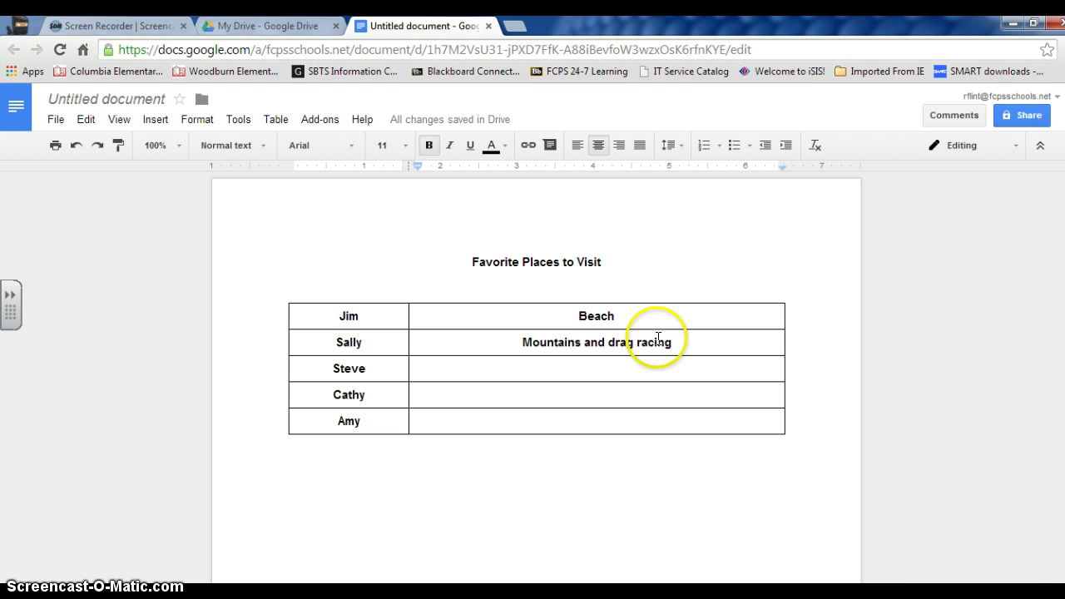
Step: Restore the earlier of the two 1:47 PM revisions, containing "Outer Banks", from the detailed revision history
click(58, 120)
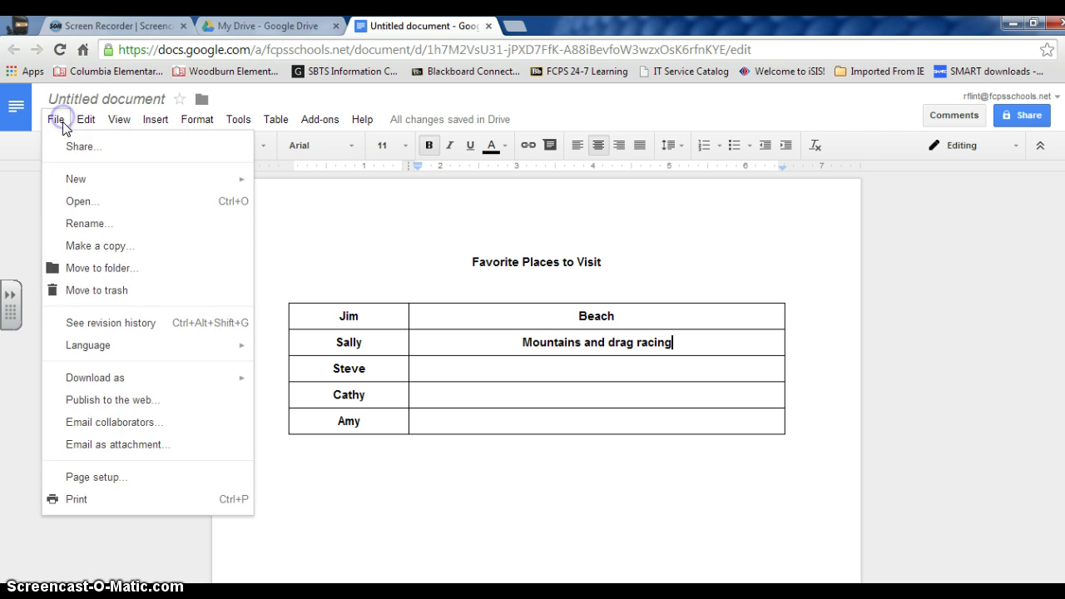
click(119, 325)
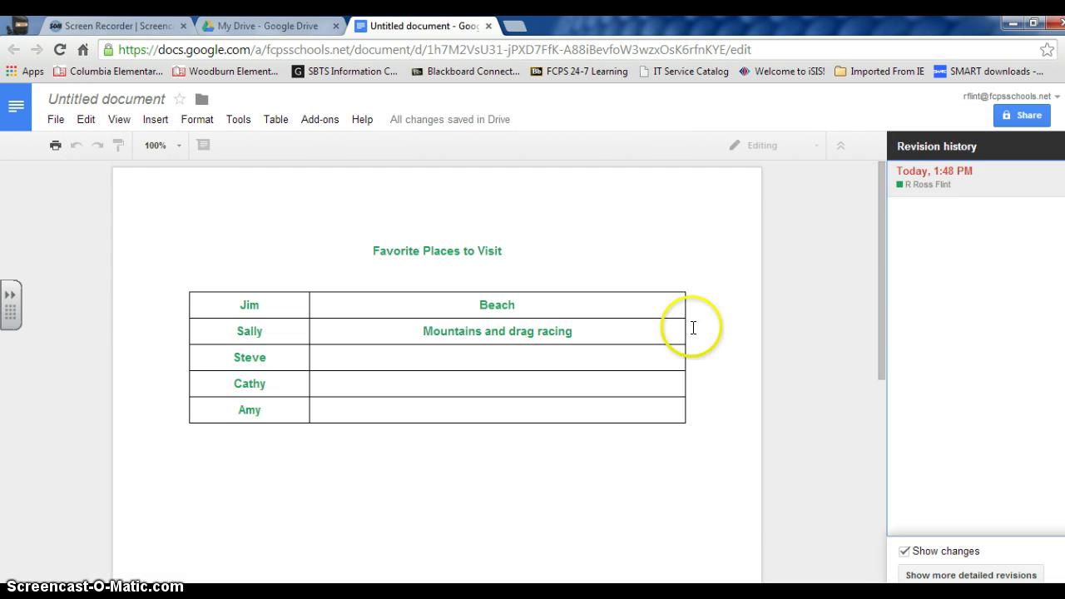
click(962, 573)
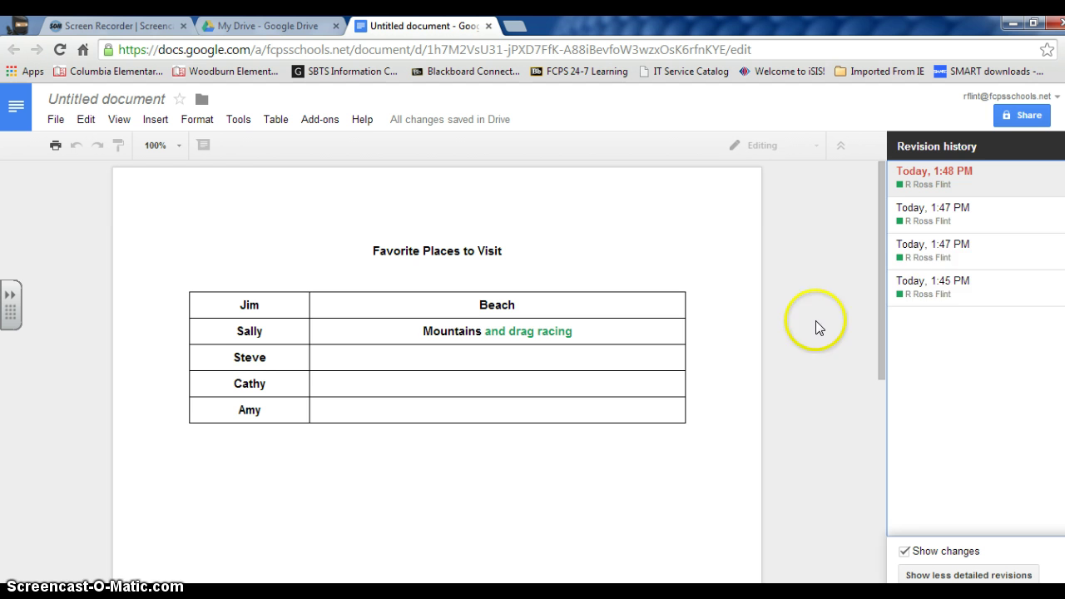
click(936, 257)
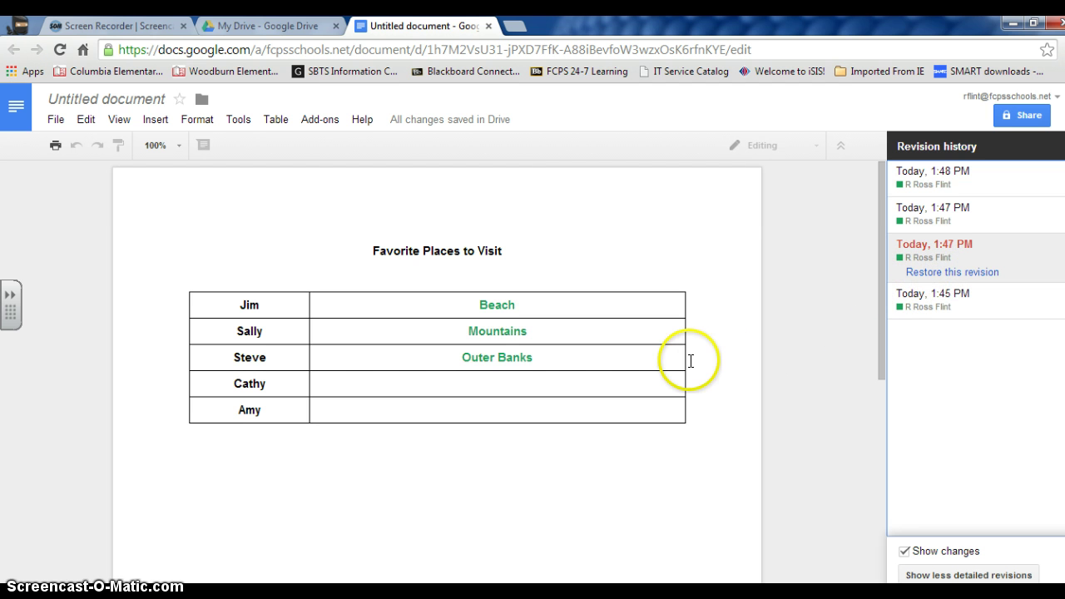
click(952, 275)
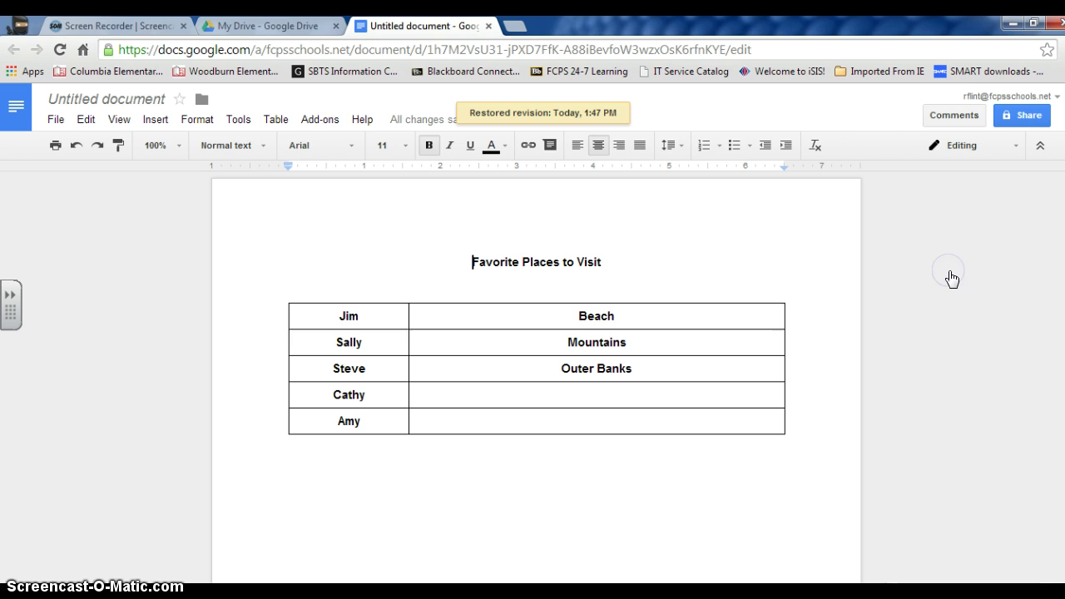